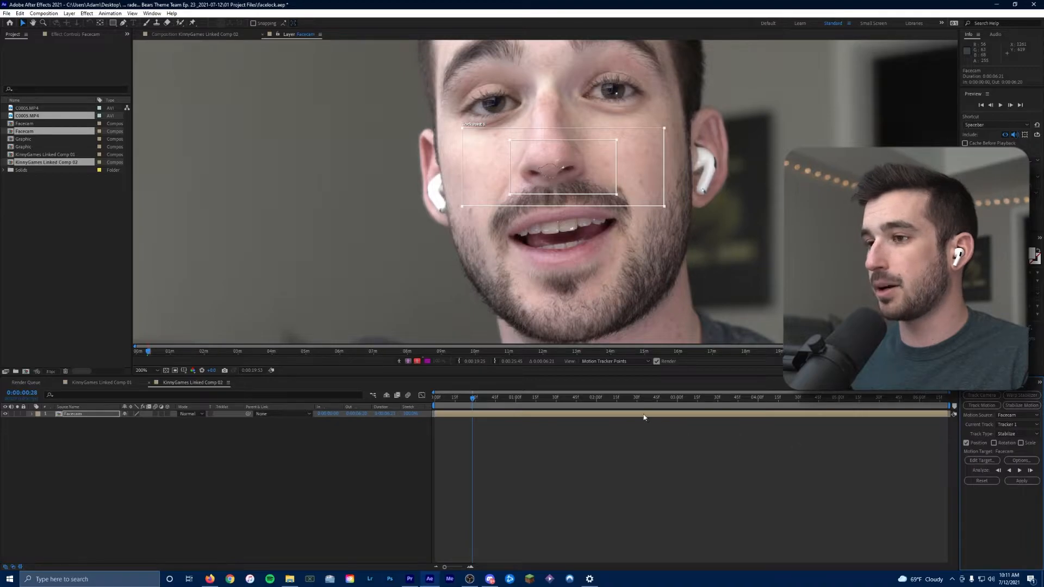
Reposition the track point over the nose and mustache area, then analyze the track forward through the clip
{"action": "left_click_drag", "start_coordinate": [473, 399], "coordinate": [455, 400]}
{"action": "left_click_drag", "start_coordinate": [573, 182], "coordinate": [575, 185]}
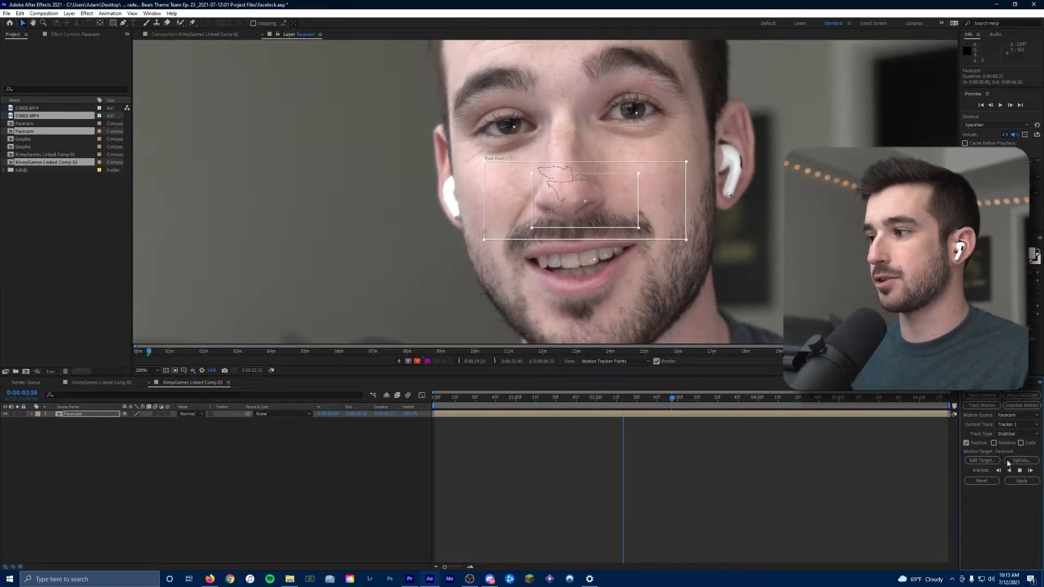
{"action": "left_click_drag", "start_coordinate": [624, 216], "coordinate": [623, 219]}
{"action": "left_click_drag", "start_coordinate": [673, 400], "coordinate": [656, 405]}
{"action": "left_click_drag", "start_coordinate": [608, 218], "coordinate": [603, 220]}
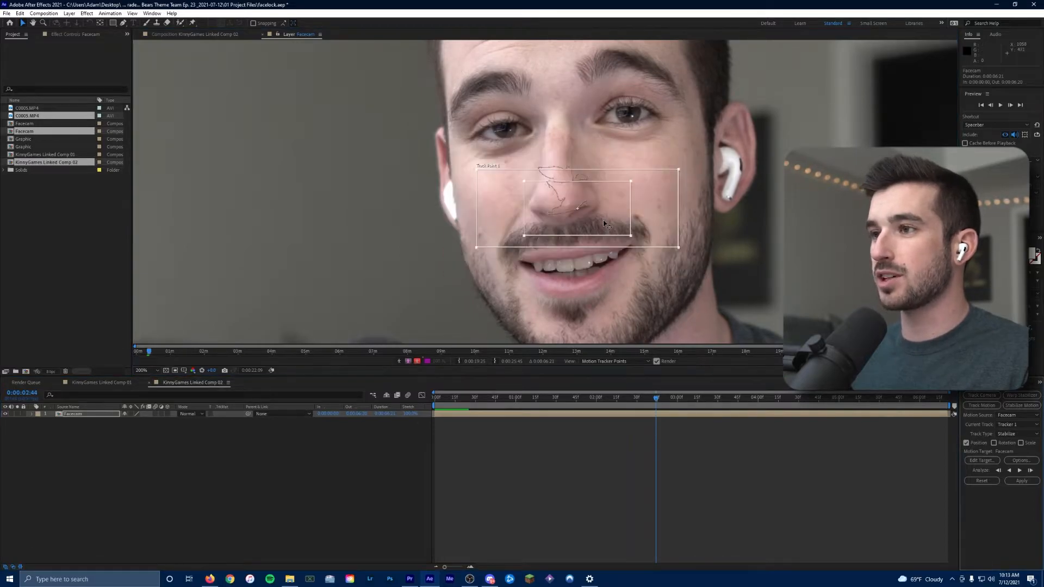
{"action": "left_click", "coordinate": [1019, 471]}
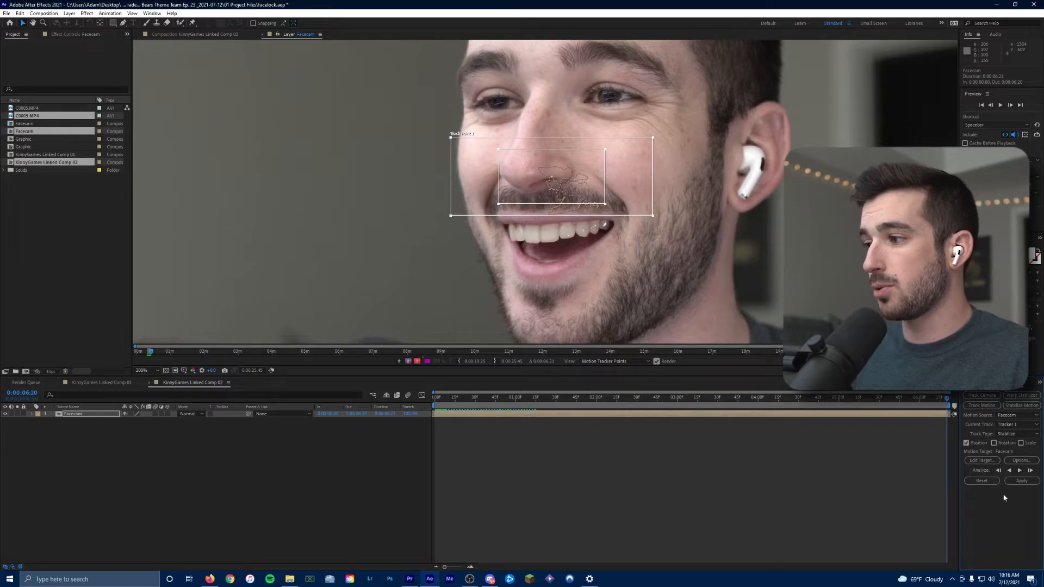
Apply the stabilize track to the Facecam layer using X and Y apply dimensions
{"action": "left_click_drag", "start_coordinate": [881, 400], "coordinate": [950, 436]}
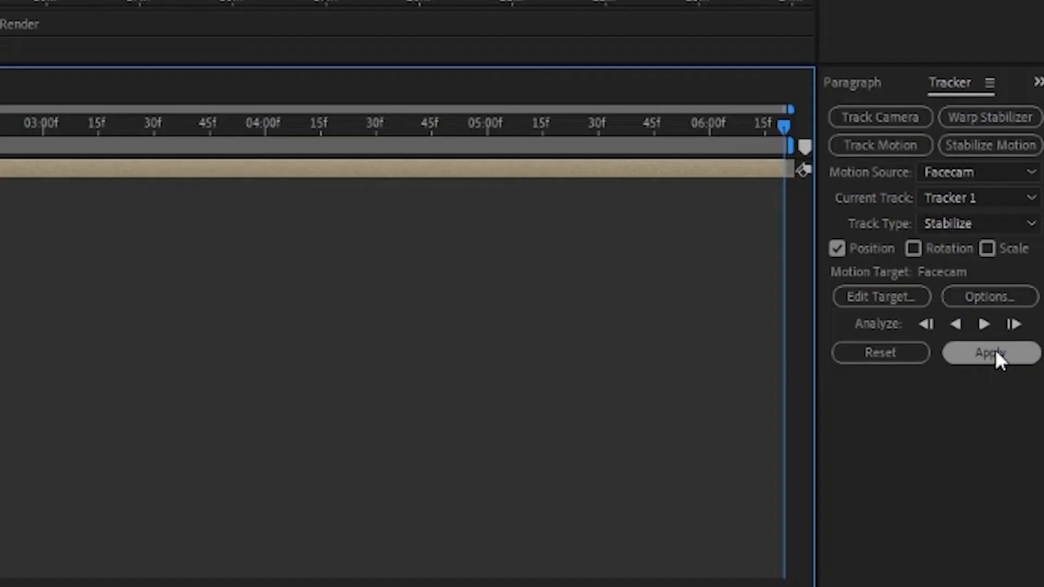
{"action": "left_click", "coordinate": [995, 356]}
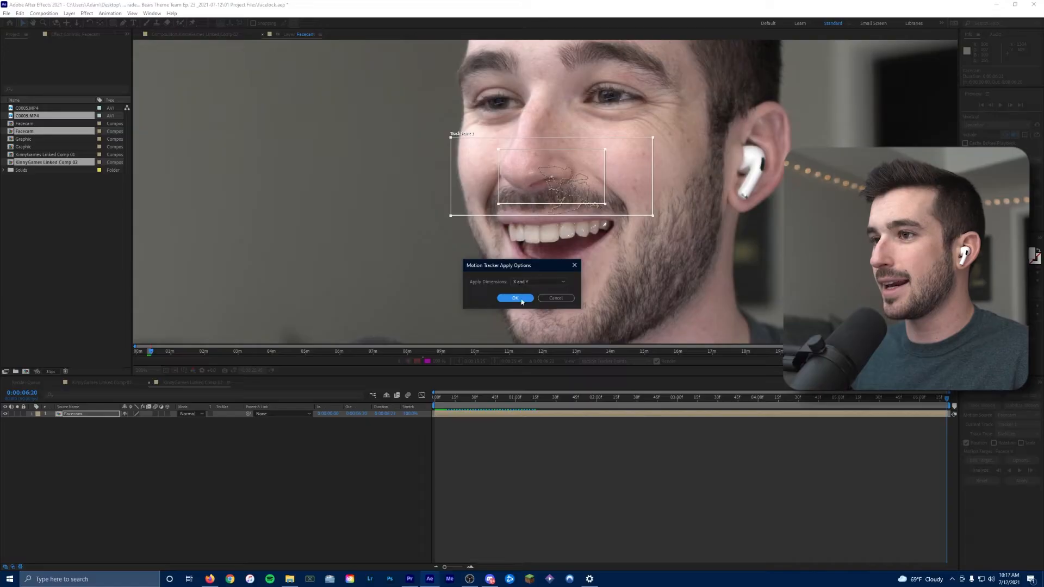
{"action": "left_click", "coordinate": [514, 298]}
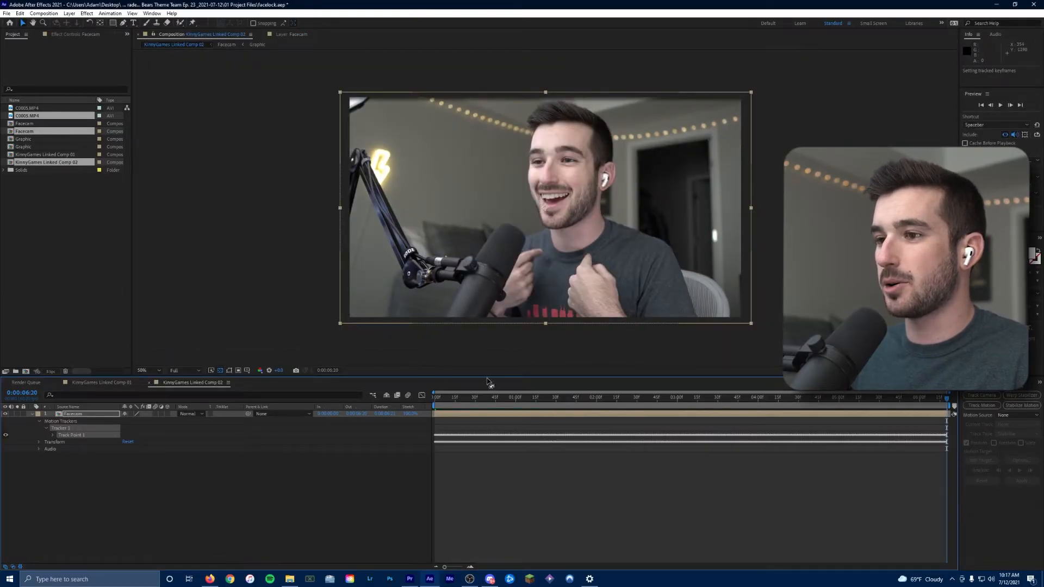
Scale up the stabilized Facecam layer from its corner and reposition it to fill the composition frame
{"action": "left_click_drag", "start_coordinate": [437, 401], "coordinate": [657, 417]}
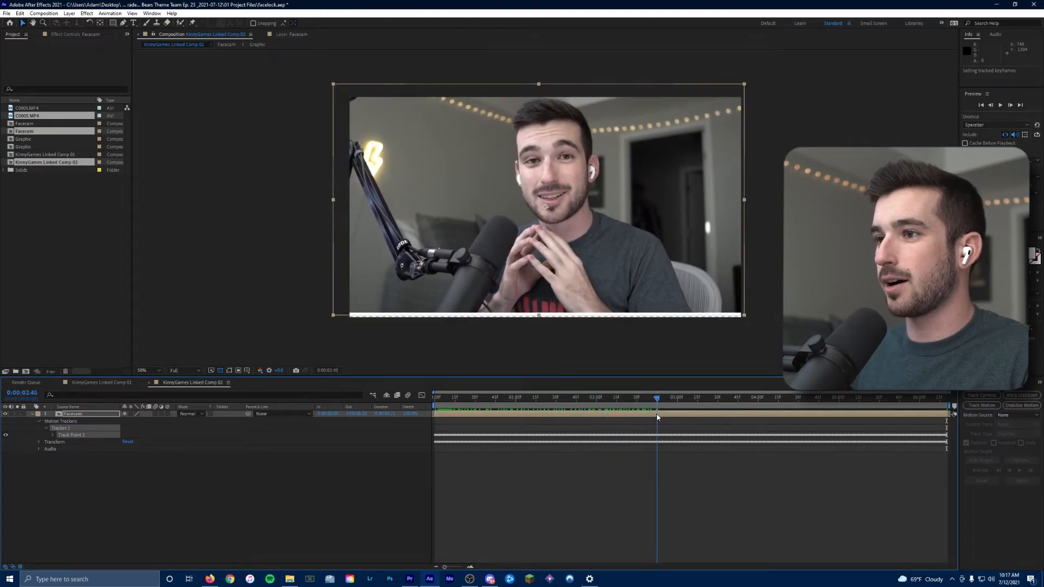
{"action": "key", "text": "Home"}
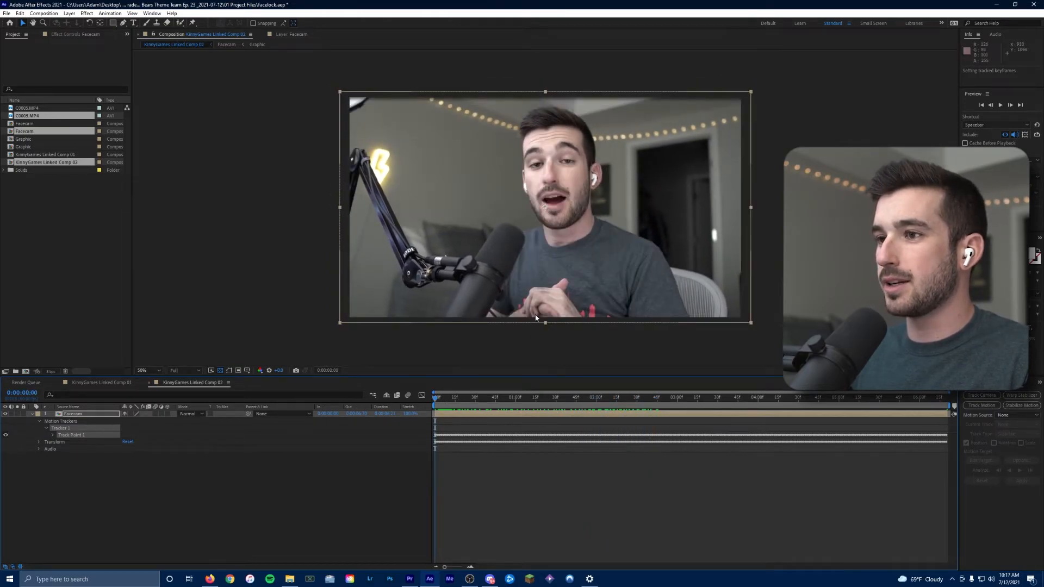
{"action": "left_click", "coordinate": [753, 325]}
{"action": "left_click", "coordinate": [732, 323]}
{"action": "left_click_drag", "start_coordinate": [751, 325], "coordinate": [831, 368]}
{"action": "left_click_drag", "start_coordinate": [671, 263], "coordinate": [655, 294]}
Preview the stabilized footage across the timeline and return to the start
{"action": "left_click_drag", "start_coordinate": [435, 403], "coordinate": [798, 430]}
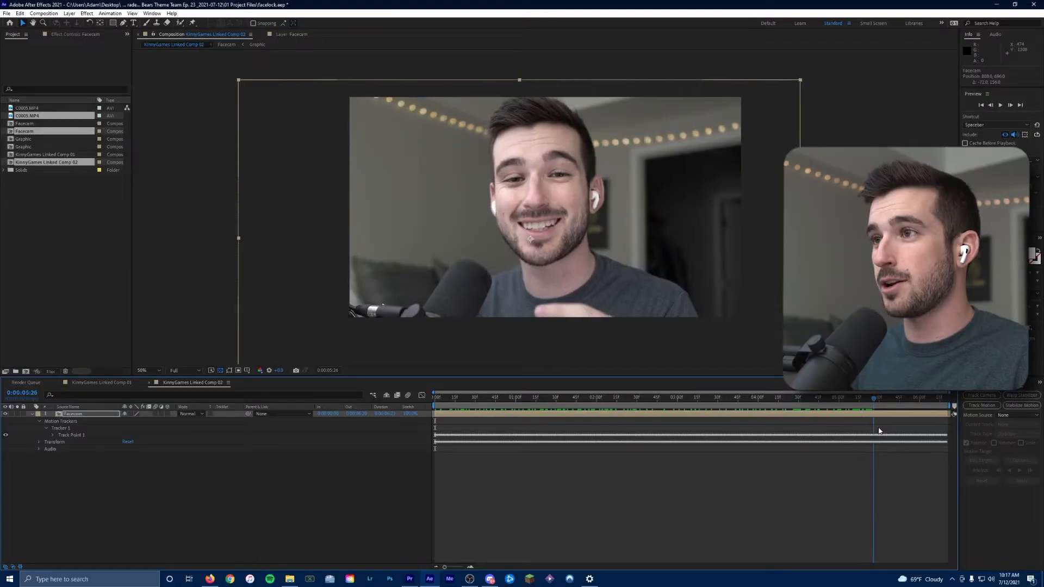
{"action": "left_click_drag", "start_coordinate": [968, 433], "coordinate": [804, 445]}
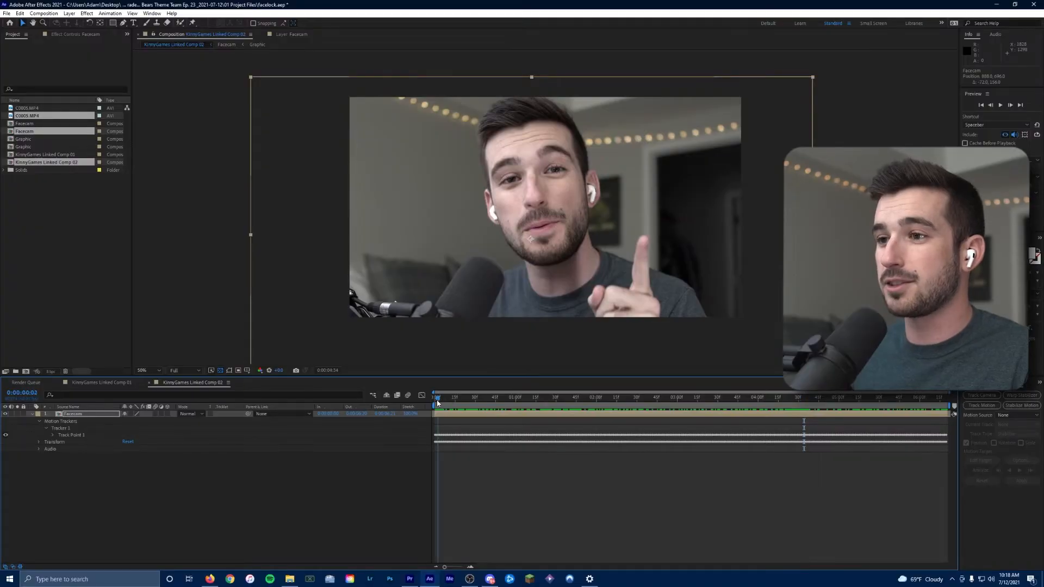
{"action": "left_click_drag", "start_coordinate": [437, 401], "coordinate": [432, 401]}
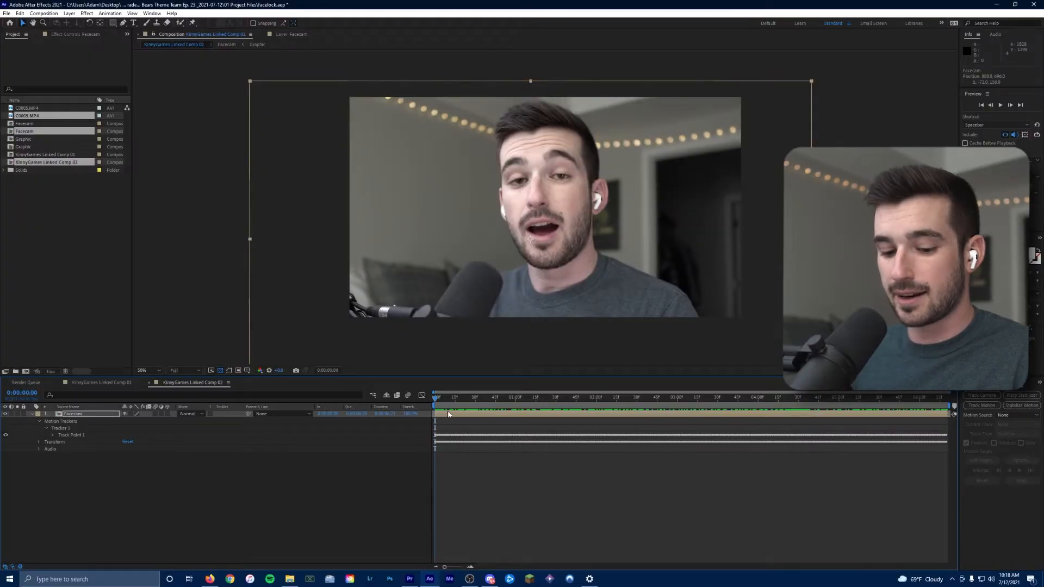
Close the facelock project in After Effects
{"action": "left_click", "coordinate": [6, 14]}
{"action": "left_click", "coordinate": [181, 289]}
{"action": "left_click", "coordinate": [1033, 5]}
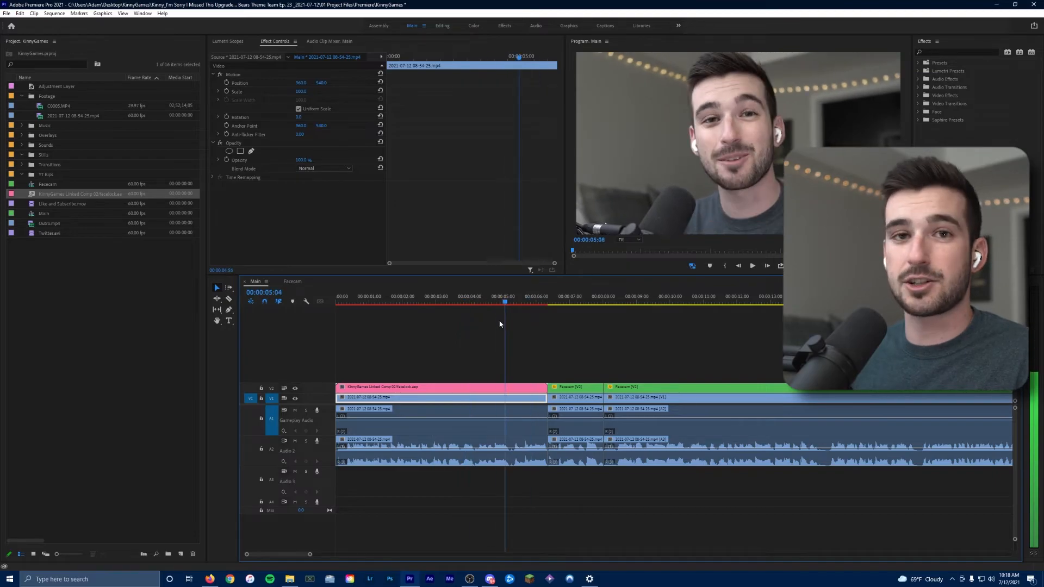
Switch to Premiere Pro and render and replace the linked After Effects composition clip on the timeline
{"action": "left_click_drag", "start_coordinate": [500, 324], "coordinate": [395, 320]}
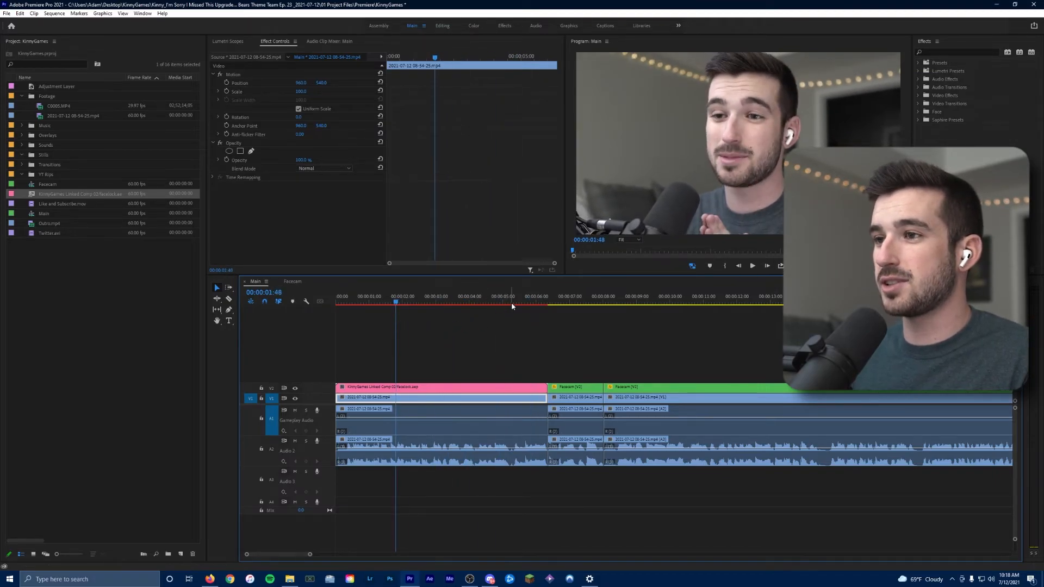
{"action": "left_click_drag", "start_coordinate": [397, 301], "coordinate": [323, 314]}
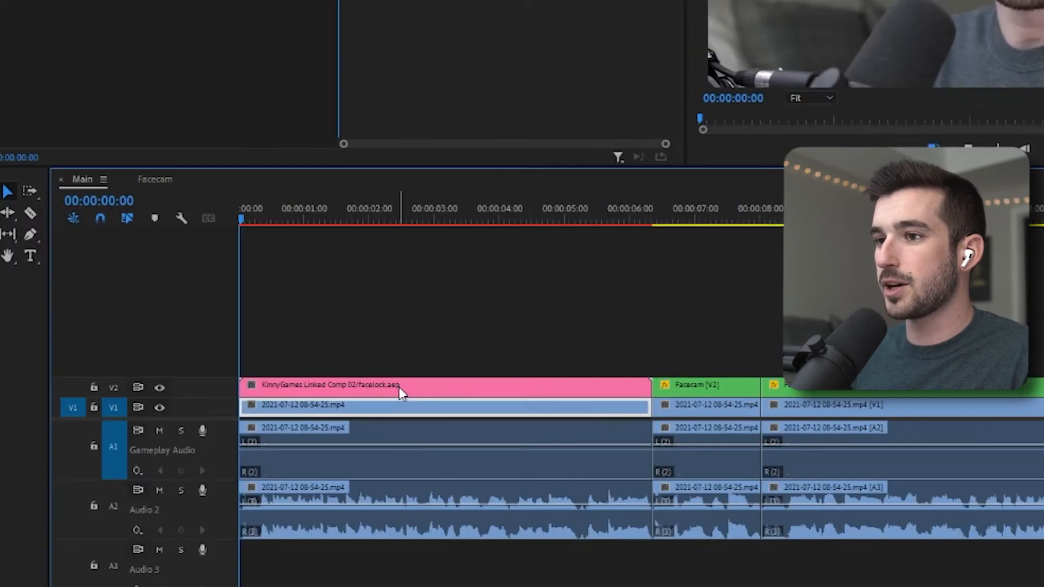
{"action": "right_click", "coordinate": [418, 387]}
{"action": "left_click", "coordinate": [470, 283]}
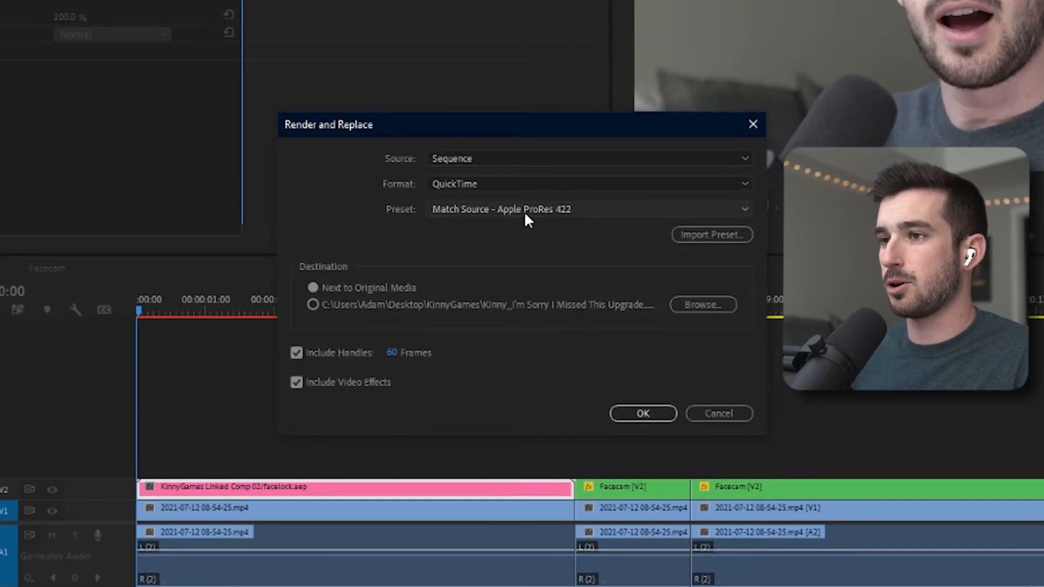
{"action": "left_click", "coordinate": [642, 413]}
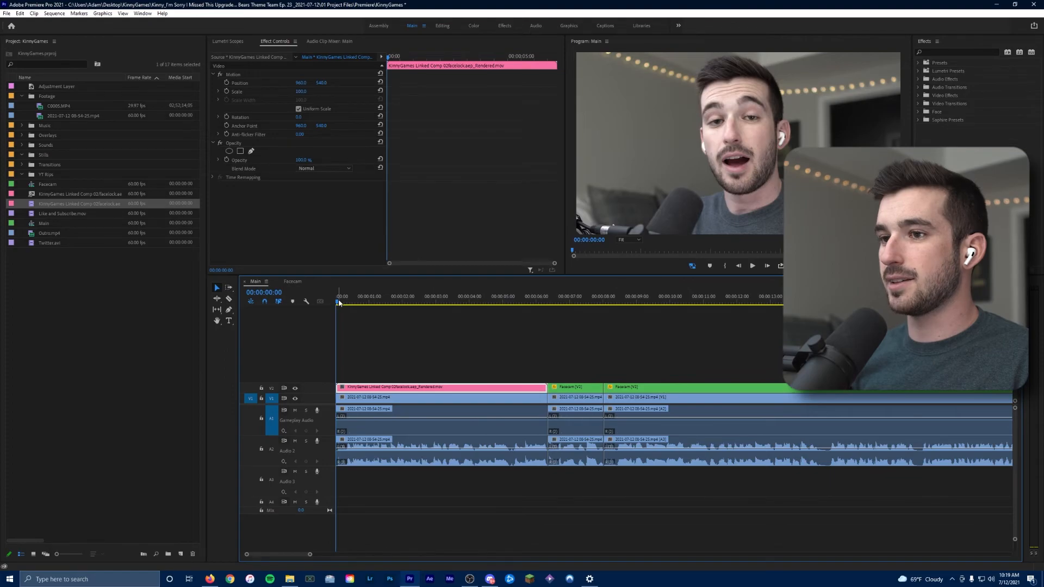
Restore the rendered clip to its unrendered linked After Effects composition
{"action": "left_click_drag", "start_coordinate": [338, 302], "coordinate": [369, 305]}
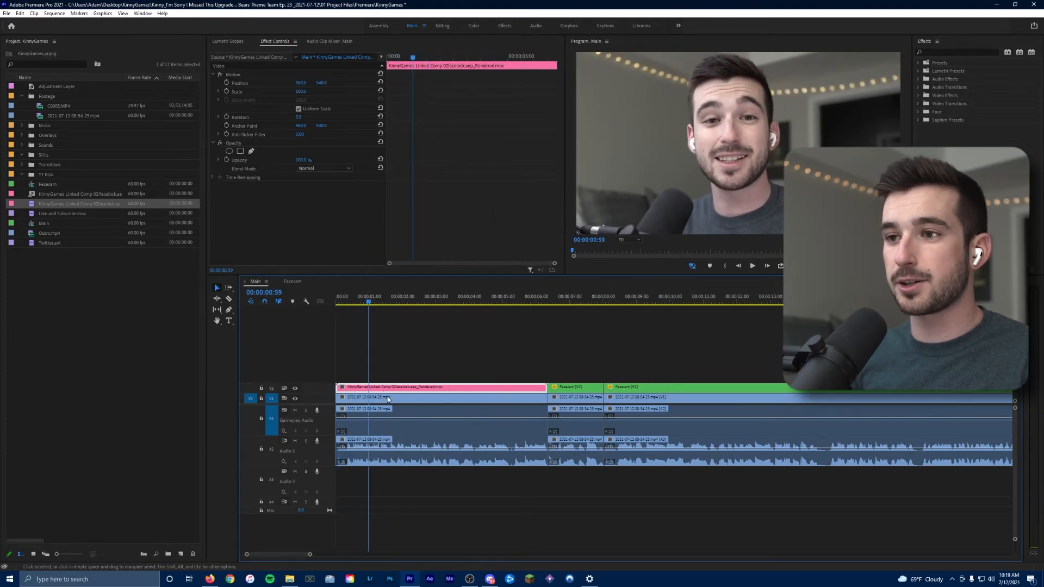
{"action": "right_click", "coordinate": [403, 388]}
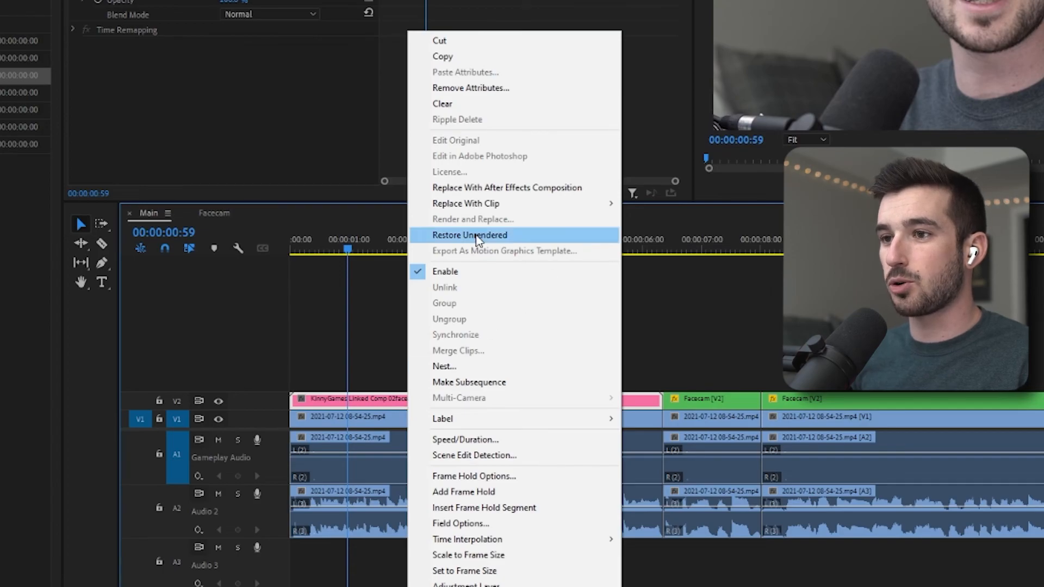
{"action": "left_click", "coordinate": [477, 236]}
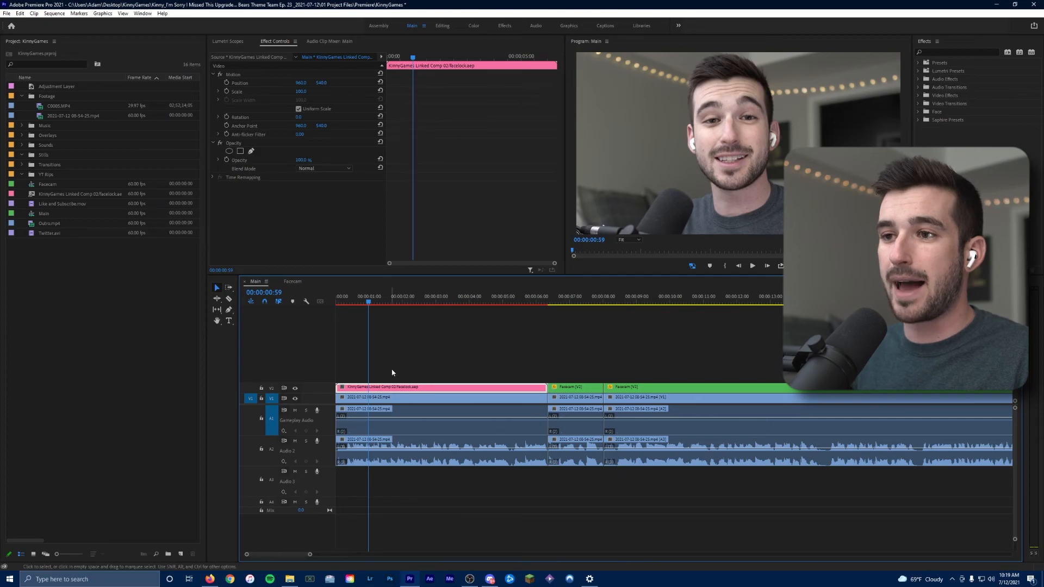
Open the commands for the linked composition clip on the timeline
{"action": "right_click", "coordinate": [389, 388]}
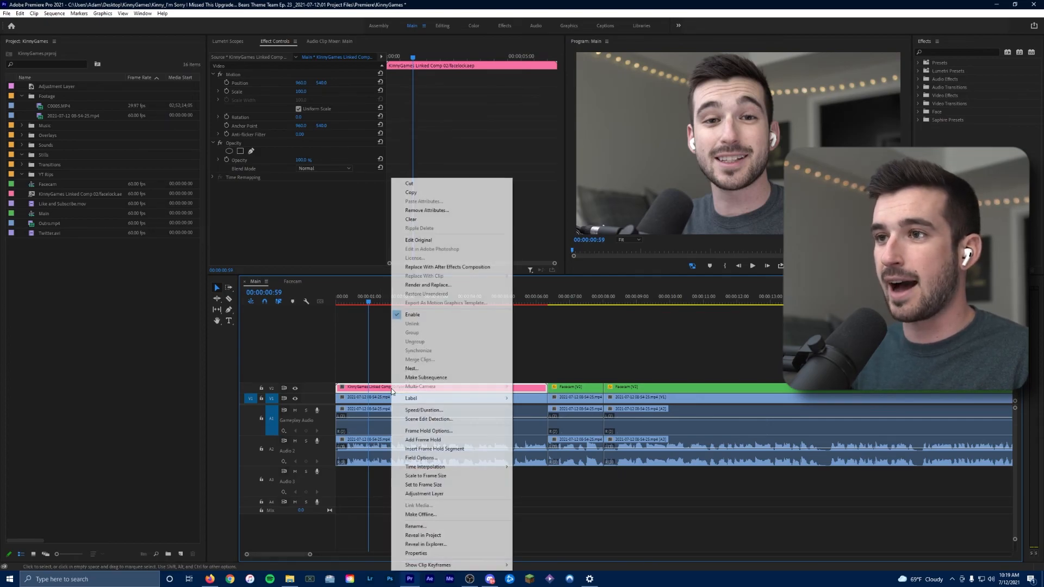